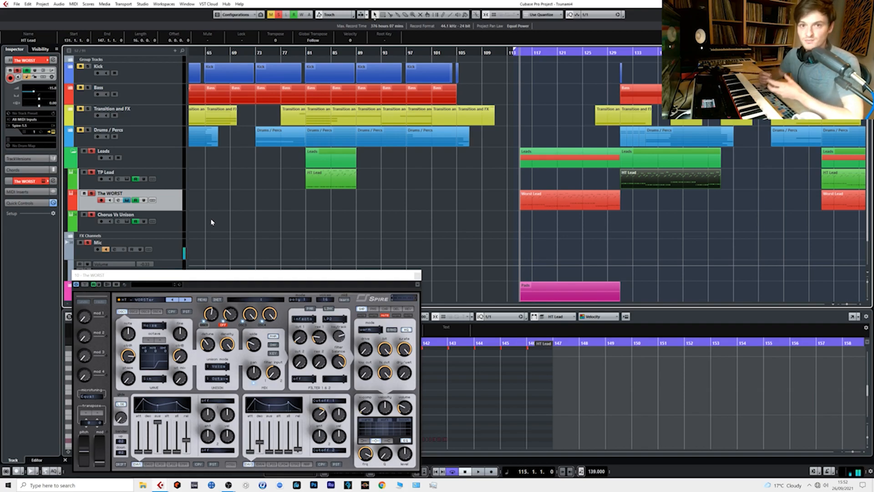
- Audition the lead section of the arrangement from bar 115 onwards
key("space")
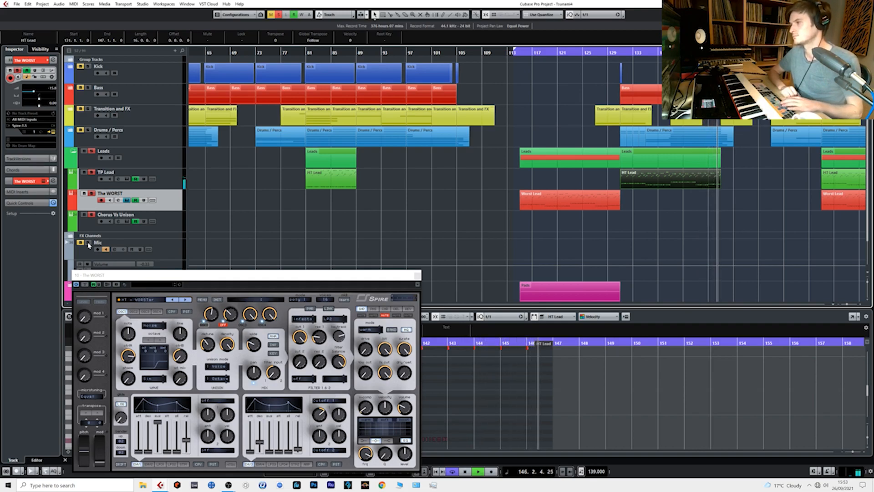
key("space")
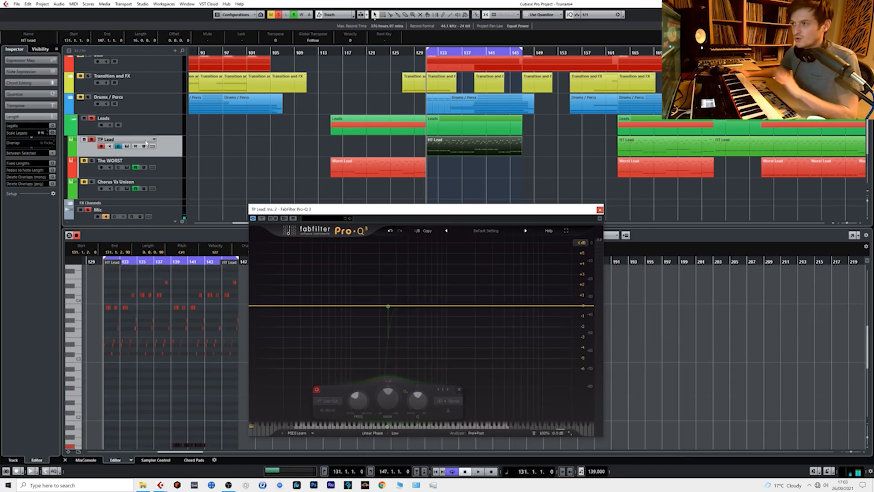
- Compare the TP Lead during playback with the Pro-Q 3 low-cut band bypassed and enabled, leaving the band bypassed
key("space")
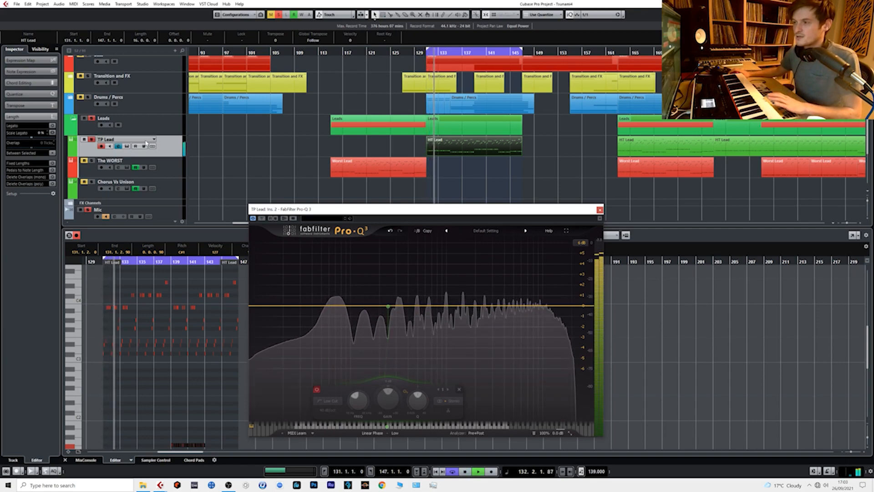
key("space")
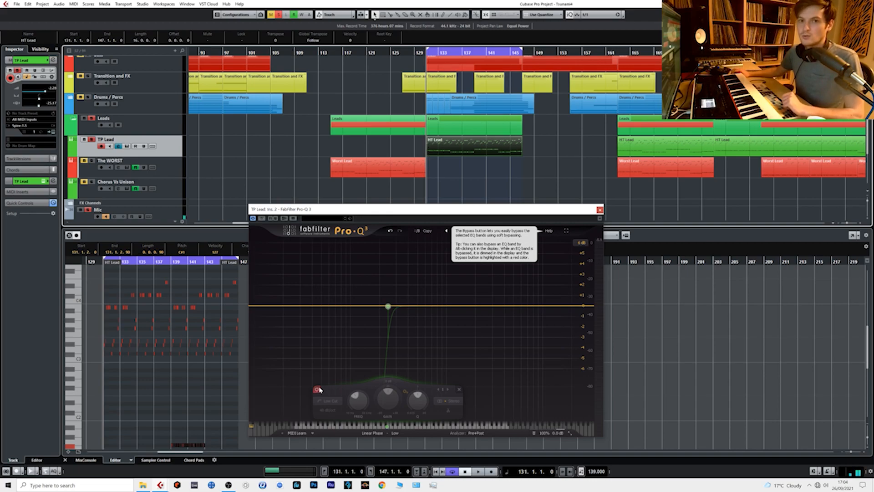
left_click(317, 389)
key("space")
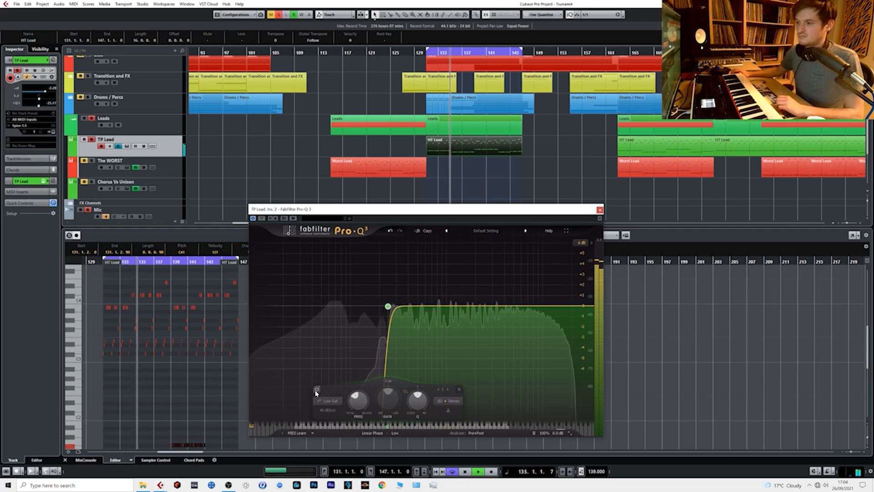
left_click(317, 390)
key("space")
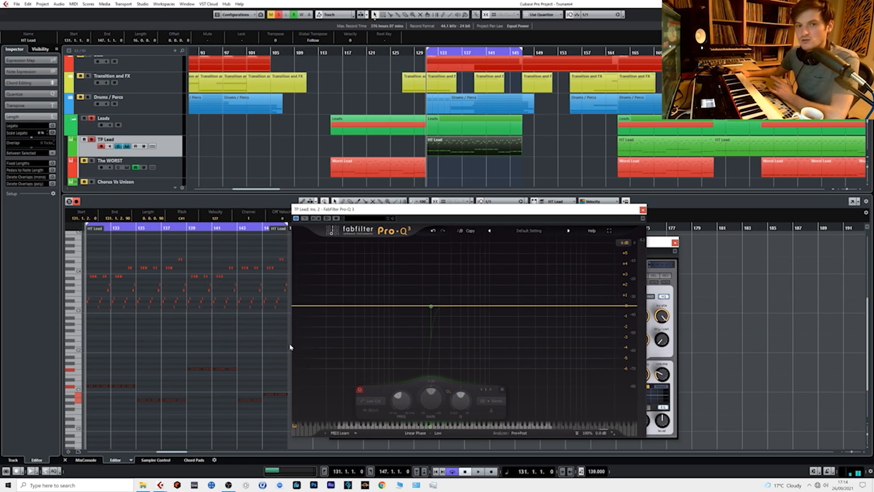
- Audition the HT Lead part from bar 131 with the low-cut band bypassed while viewing its notes and spectrum
left_click(660, 243)
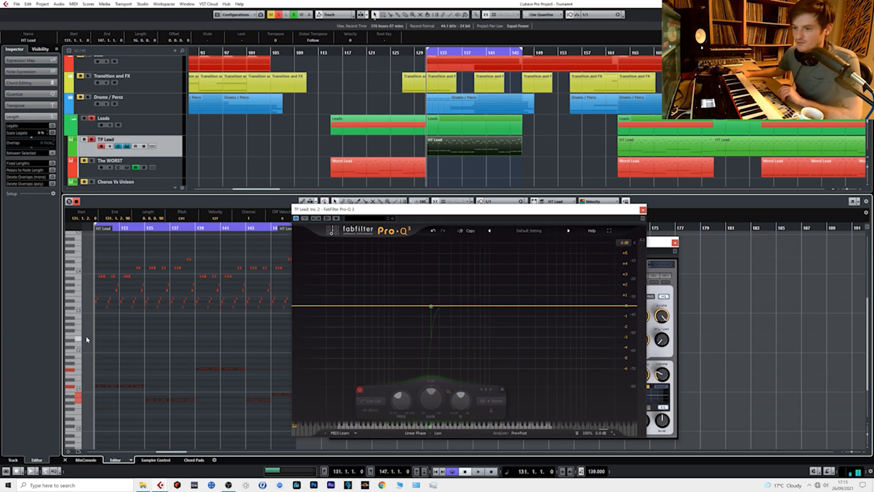
left_click_drag(87, 334, 291, 426)
key("space")
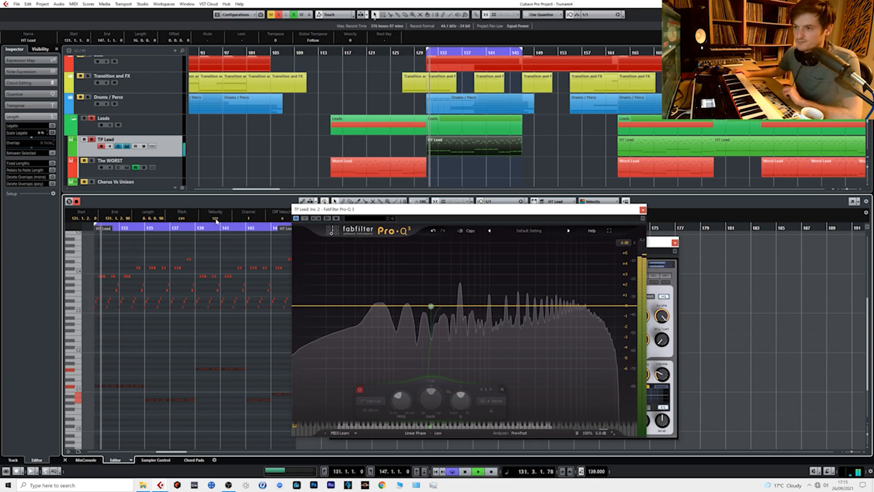
left_click_drag(214, 225, 217, 315)
key("space")
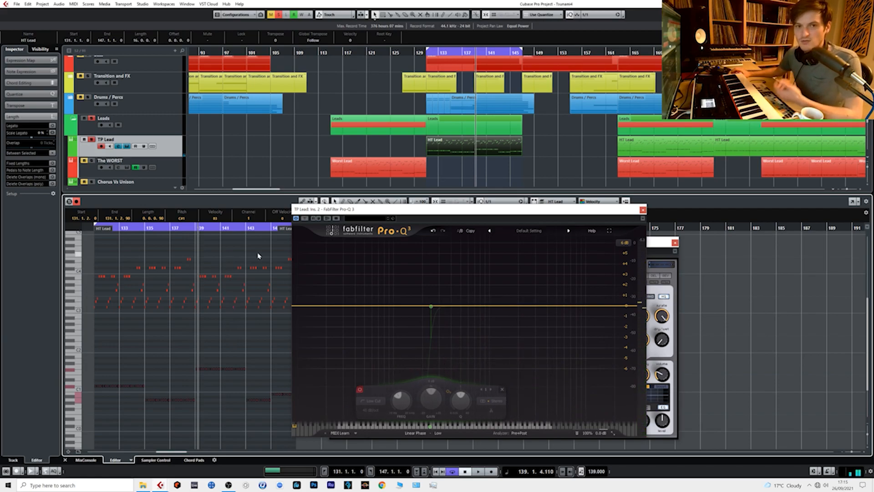
- Switch the TP Lead's Pro-Q 3 to its alternate A/B state and audition the lead through that multi-band curve
left_click(461, 234)
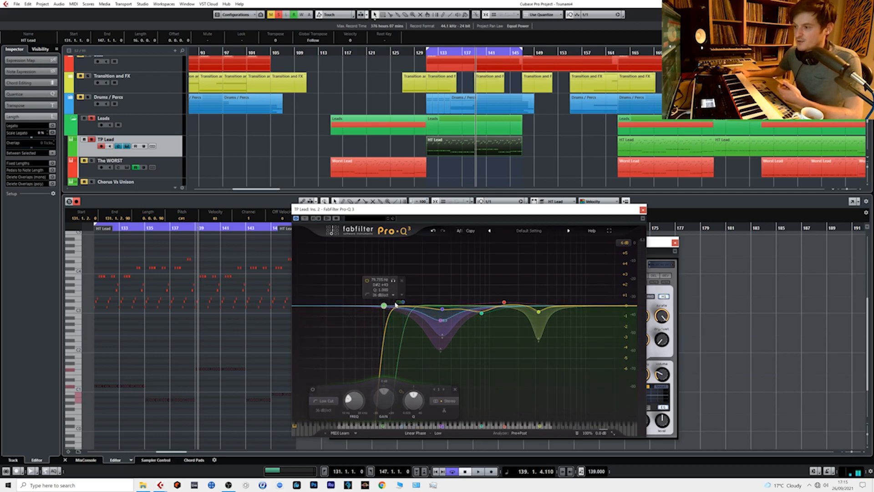
key("space")
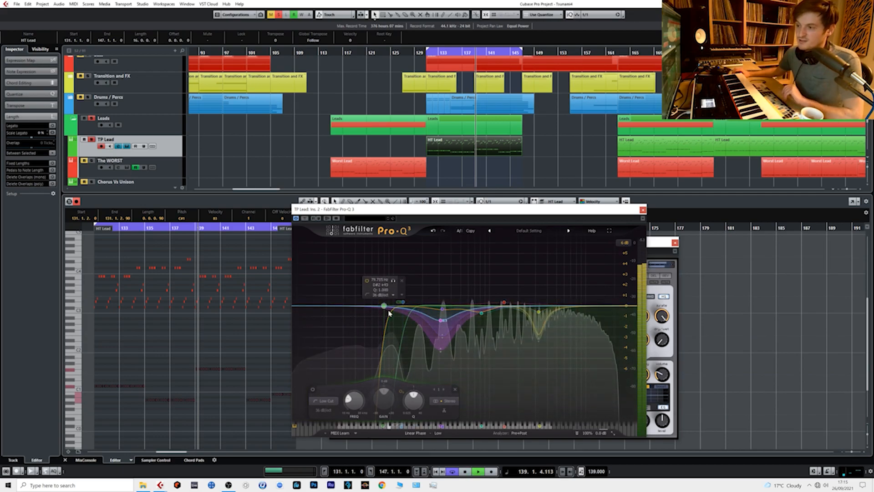
key("space")
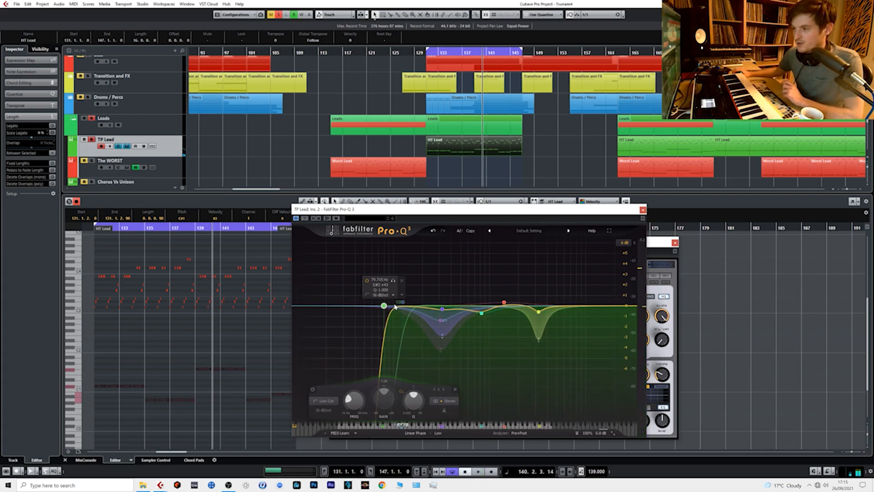
left_click(401, 302)
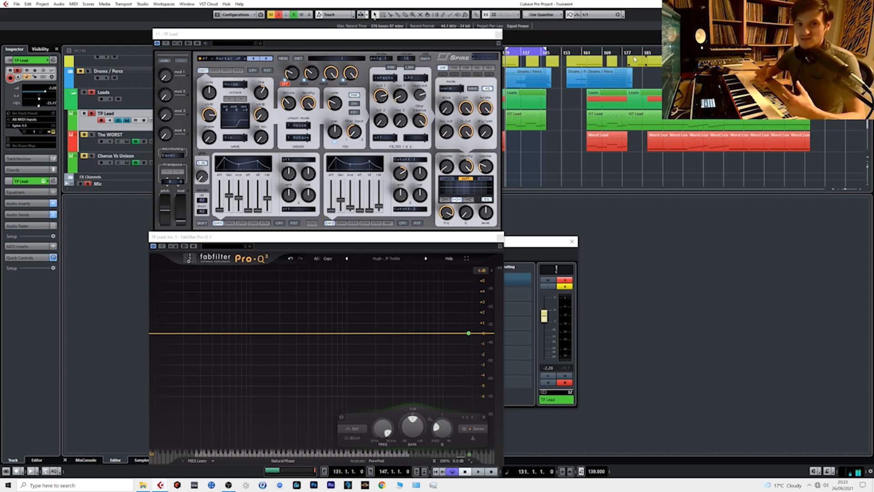
- Raise the gain of the high-frequency band in the TP Lead's Pro-Q 3 to about +3.4 dB
left_click(406, 434)
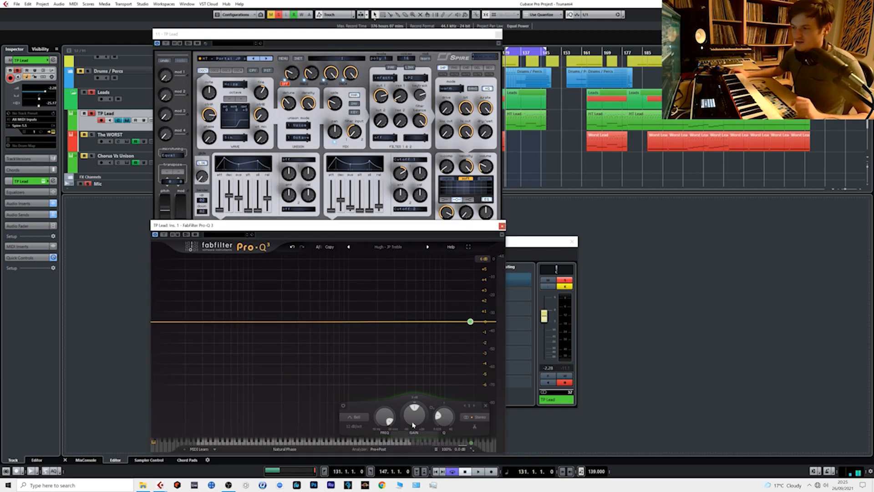
mouse_move(409, 420)
left_click_drag(409, 419, 409, 407)
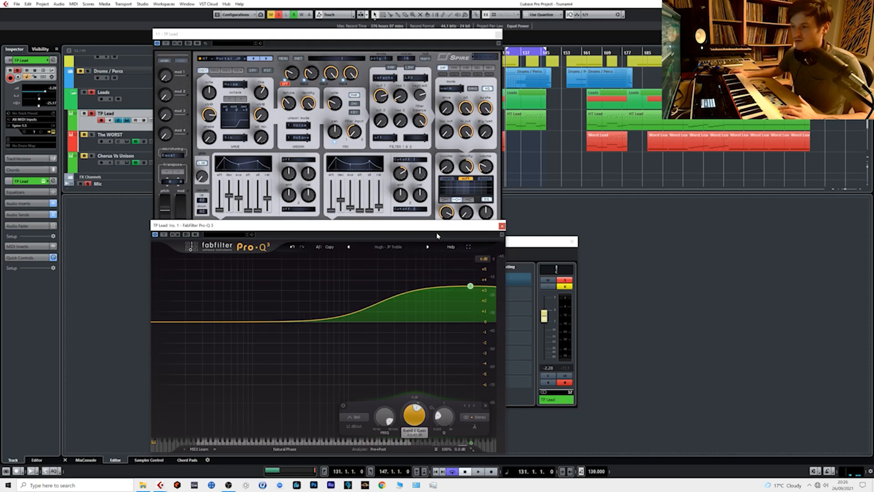
- Compare the TP Lead during playback with the treble boost bypassed and enabled, leaving the boost enabled
left_click(344, 405)
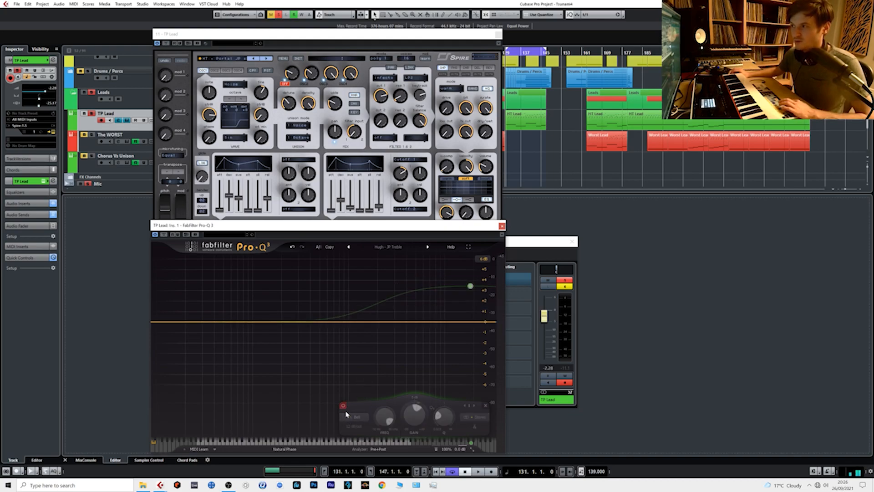
key("space")
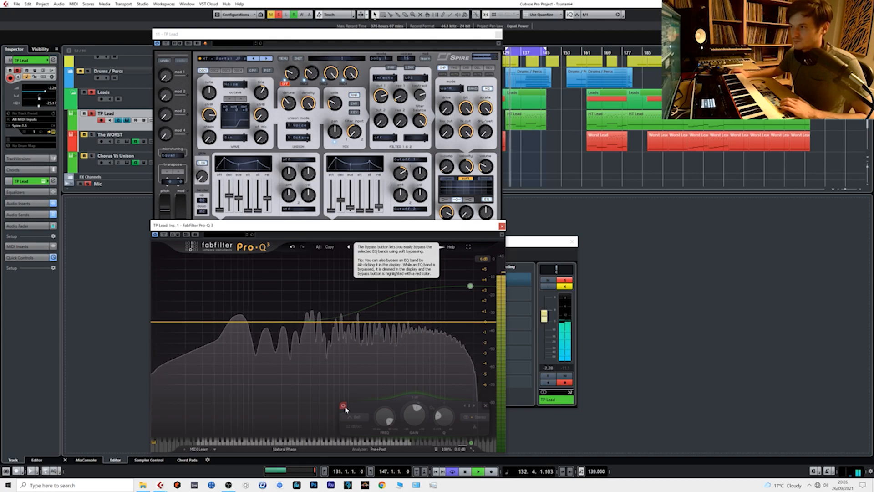
left_click(344, 406)
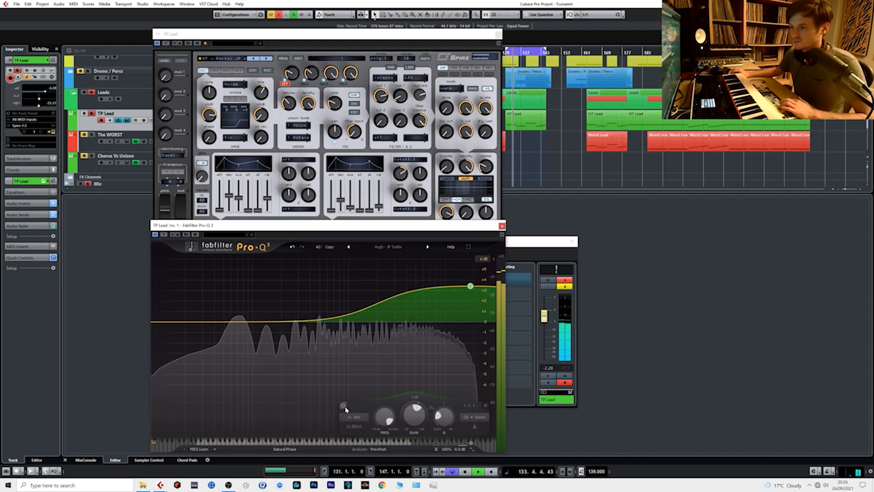
left_click(344, 406)
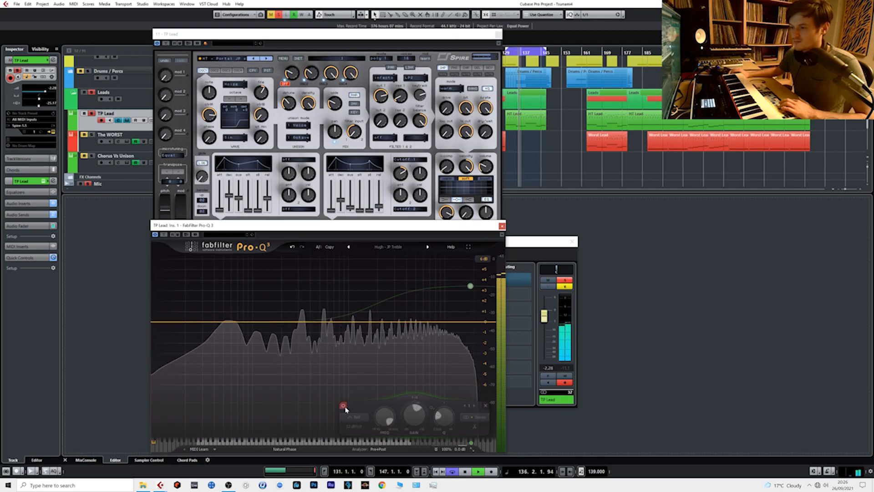
left_click(343, 406)
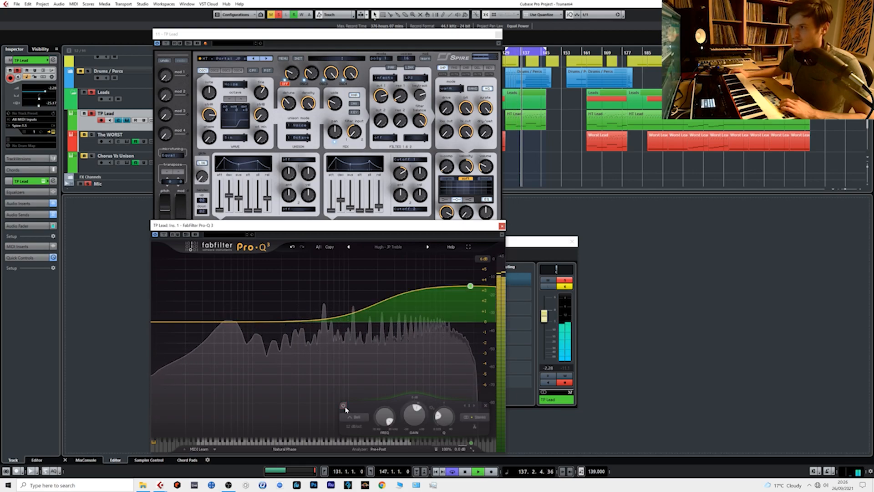
key("space")
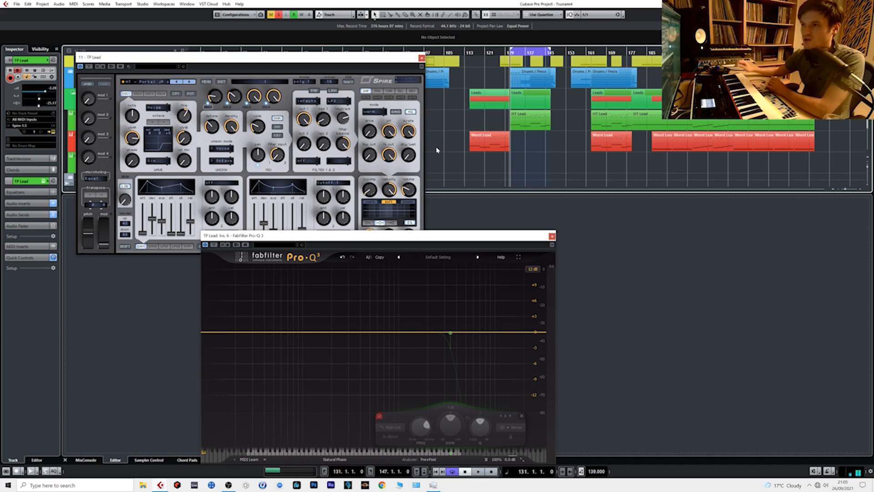
- Move the Pro-Q 3 window lower and briefly solo its bypassed high-cut band while the TP Lead plays
left_click_drag(440, 239, 442, 244)
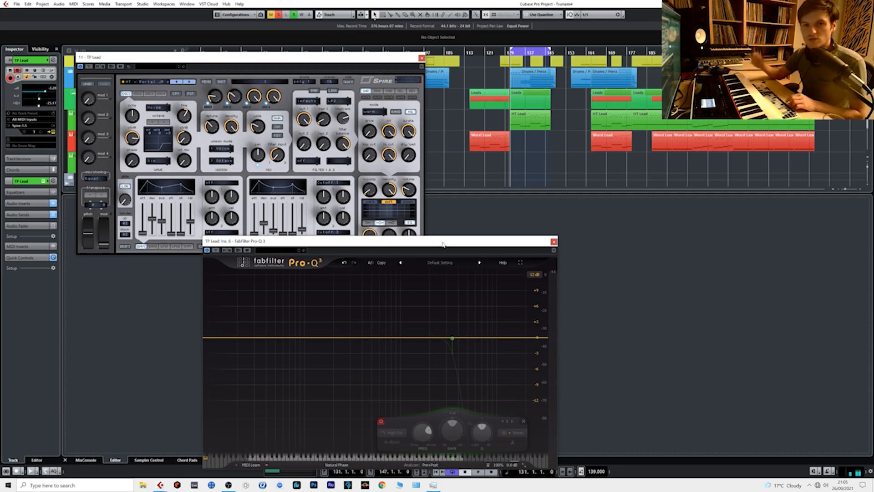
left_click_drag(443, 245, 435, 255)
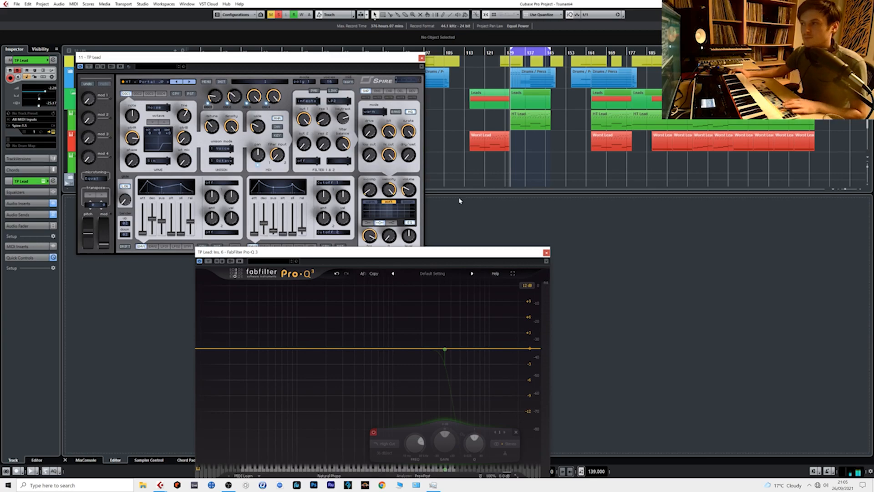
key("space")
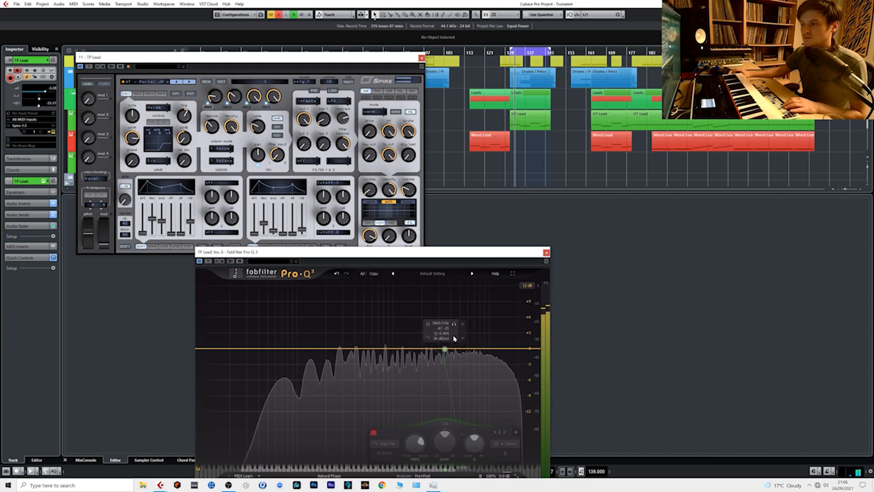
left_click(454, 324)
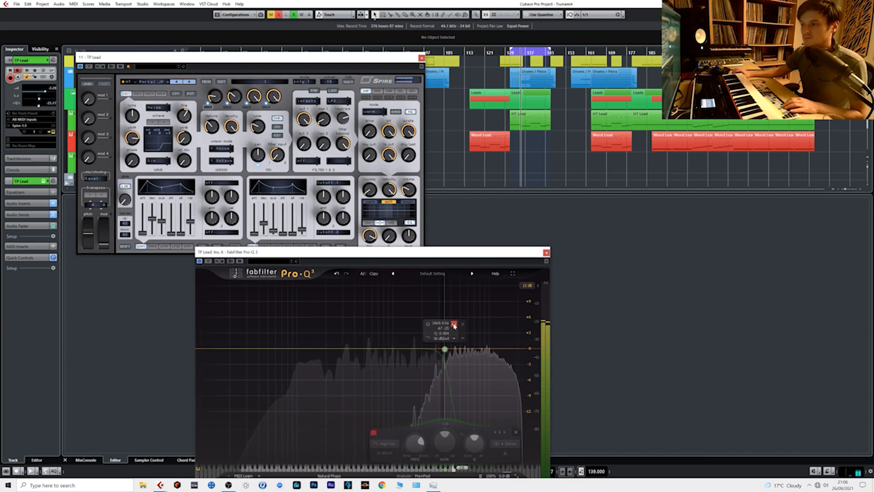
left_click(454, 324)
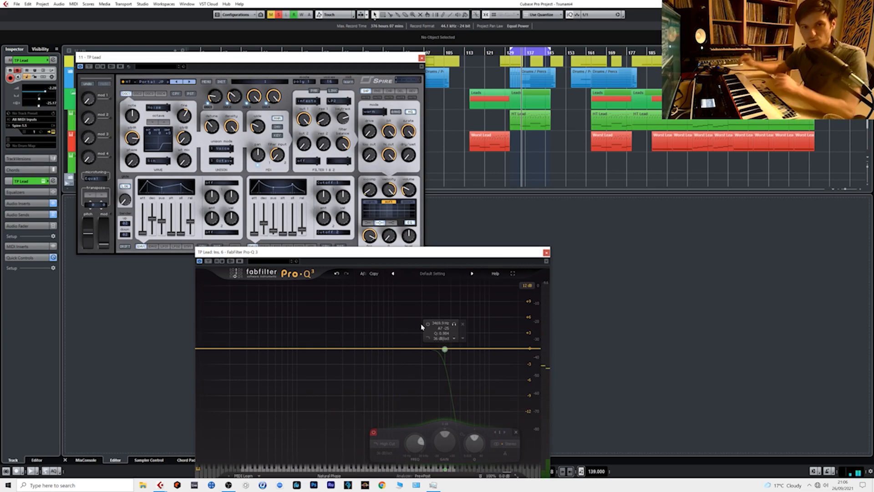
- Move the Pro-Q 3 window clear of Spire and adjust Spire's filter 1 cutoff while auditioning the TP Lead
left_click_drag(362, 252, 274, 262)
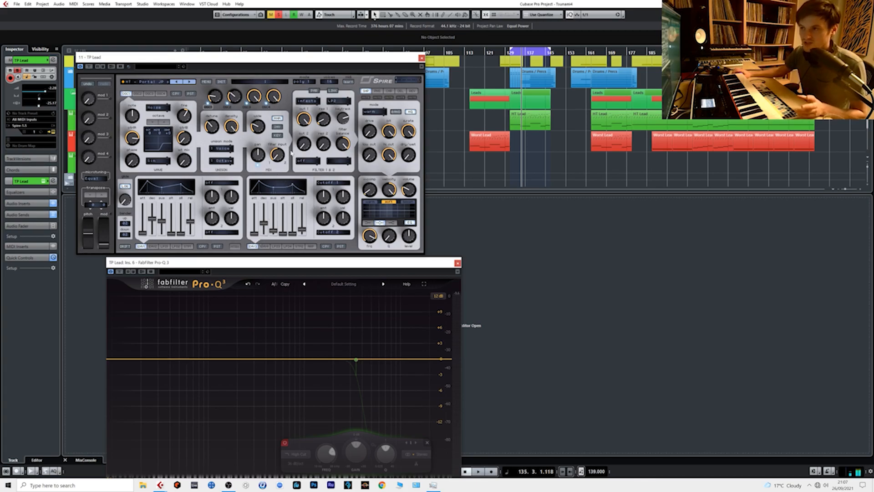
left_click_drag(302, 134, 304, 129)
key("space")
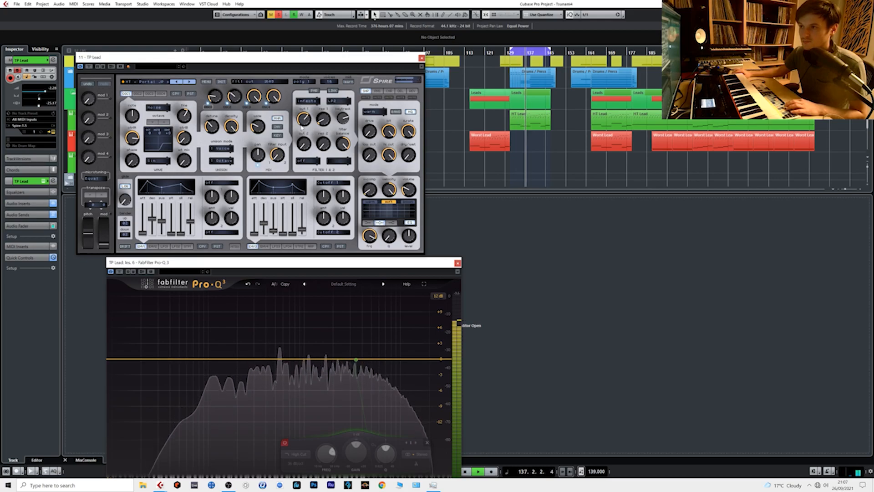
key("space")
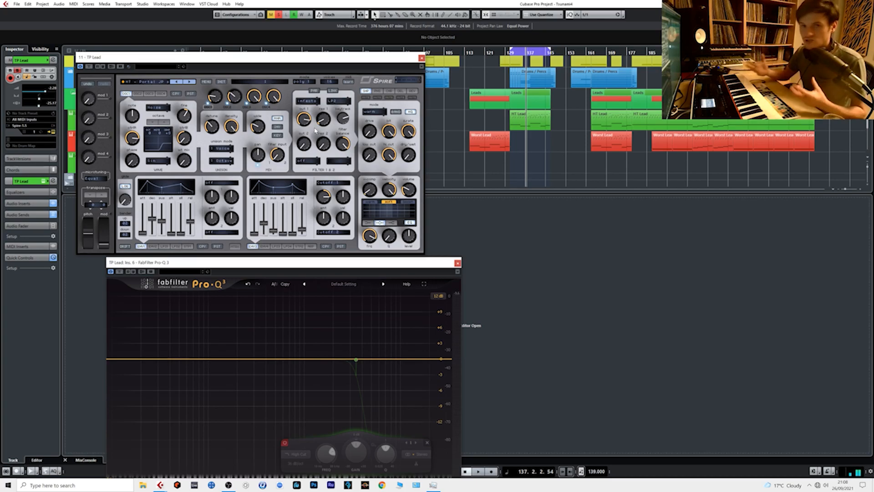
- Raise Spire's envelope amount for Cutoff 1, and sweep the filter 1 cutoff up and back down while the TP Lead plays
key("space")
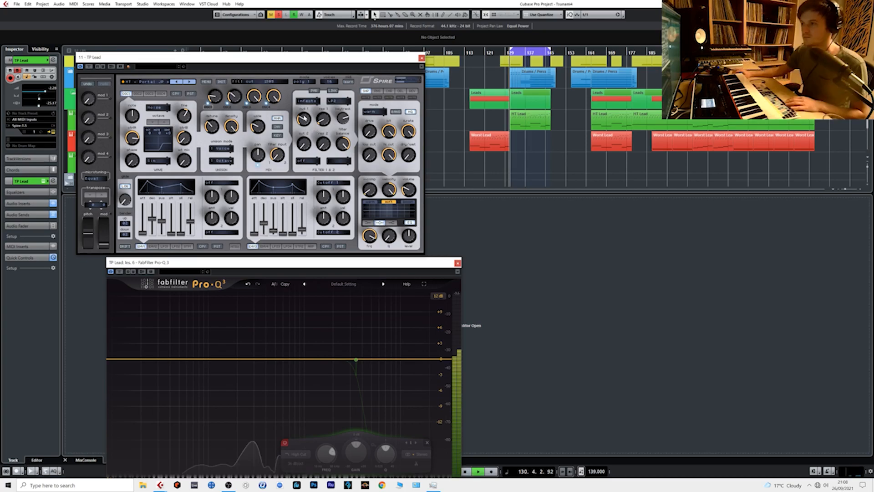
left_click_drag(324, 202, 325, 200)
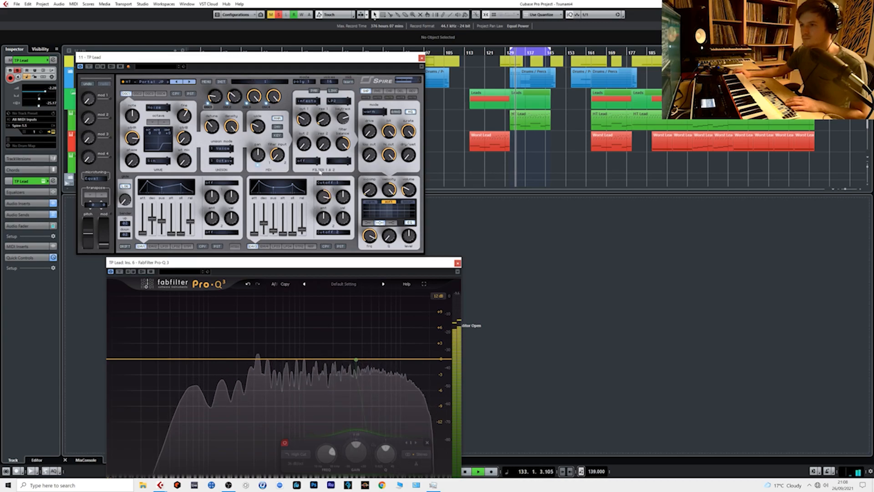
left_click_drag(306, 124, 305, 86)
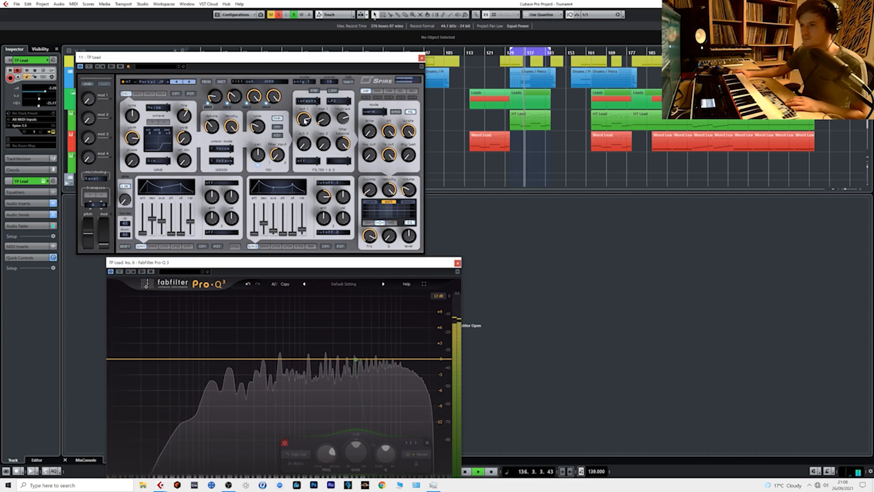
left_click_drag(306, 118, 306, 123)
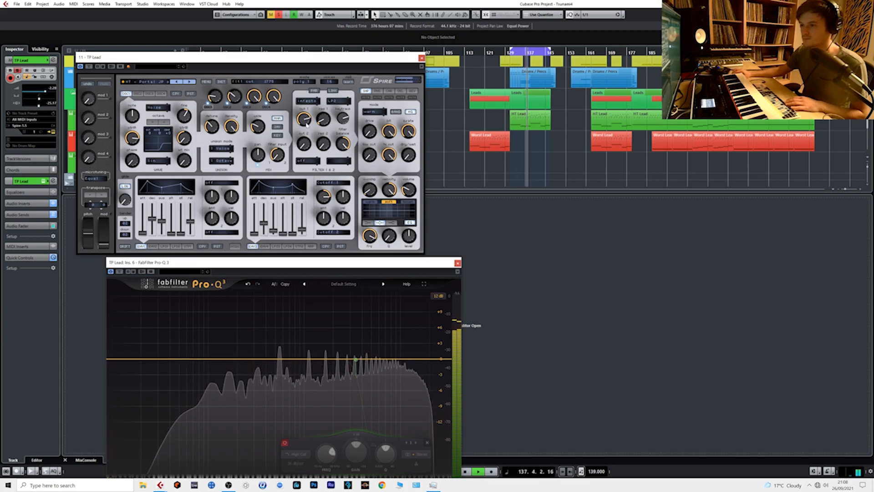
- Solo the high-cut band's range to check the filtered lead's upper frequencies, end the solo and stop playback
mouse_move(357, 358)
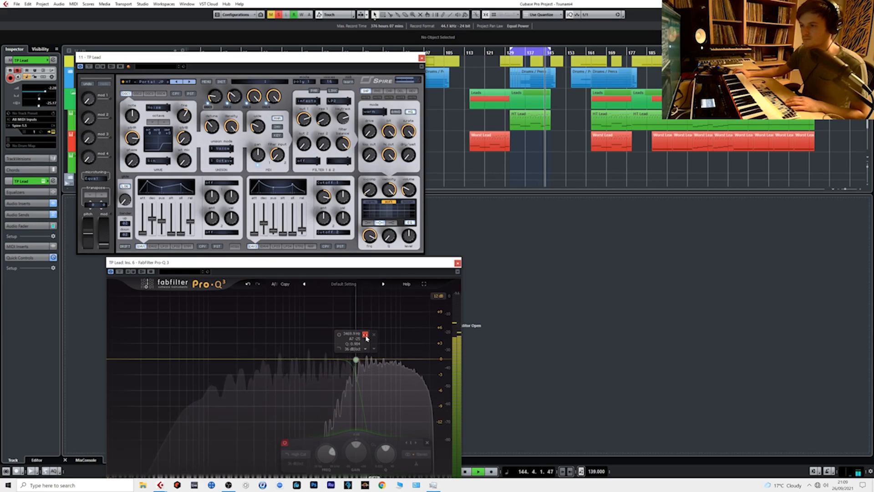
left_click(366, 337)
key("space")
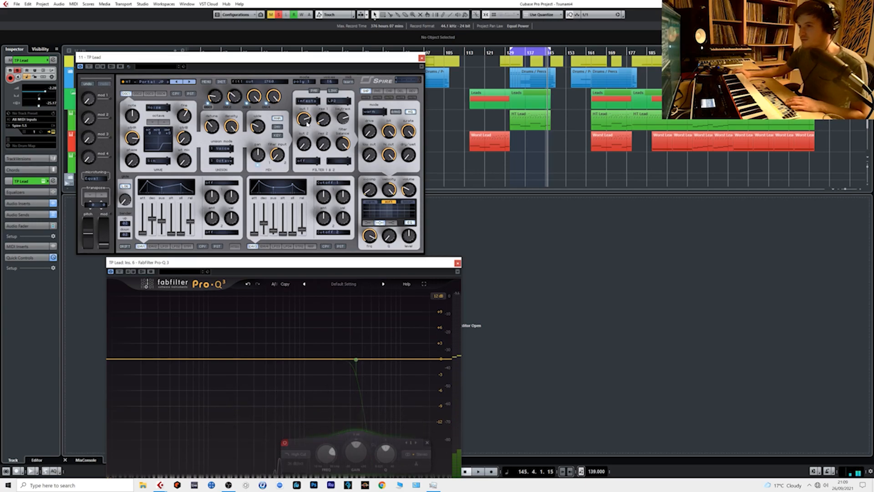
- Audition the soloed high-cut band in Pro-Q 3 once more while the TP Lead plays, and stop playback
mouse_move(356, 351)
key("space")
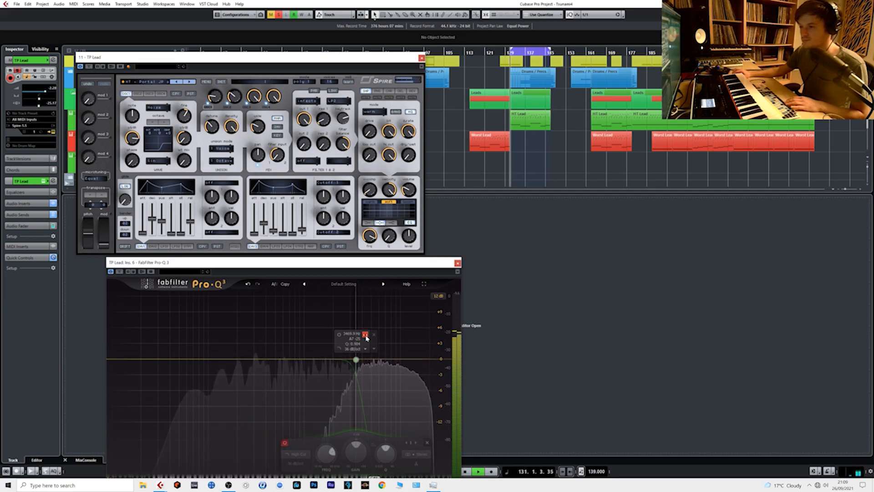
key("space")
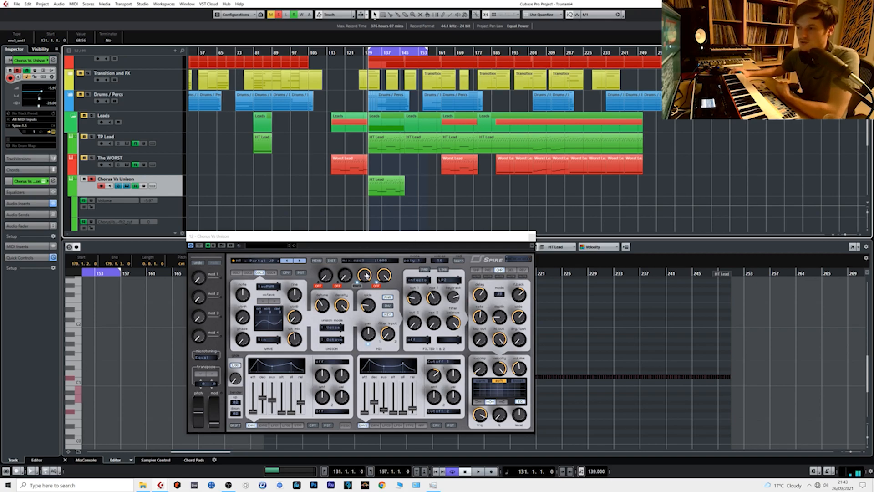
- Move the Spire window up slightly and audition the Chorus Vs Unison track without pitch modulation
left_click_drag(354, 238, 354, 232)
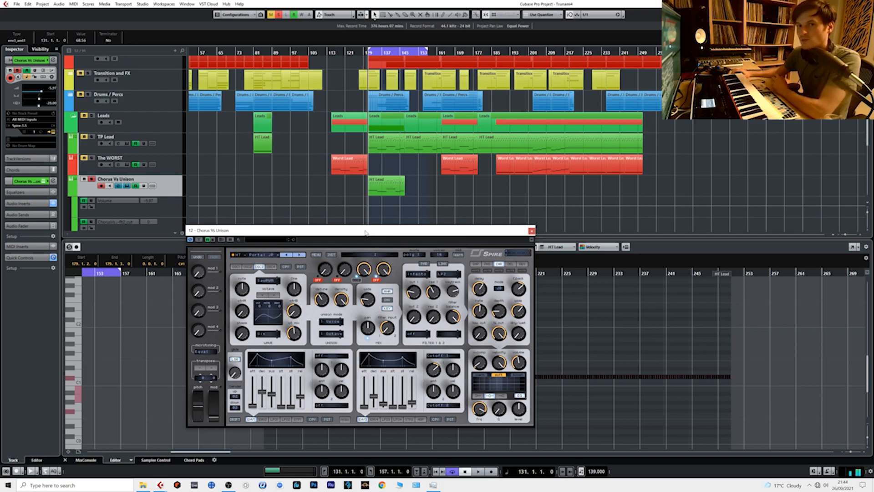
key("space")
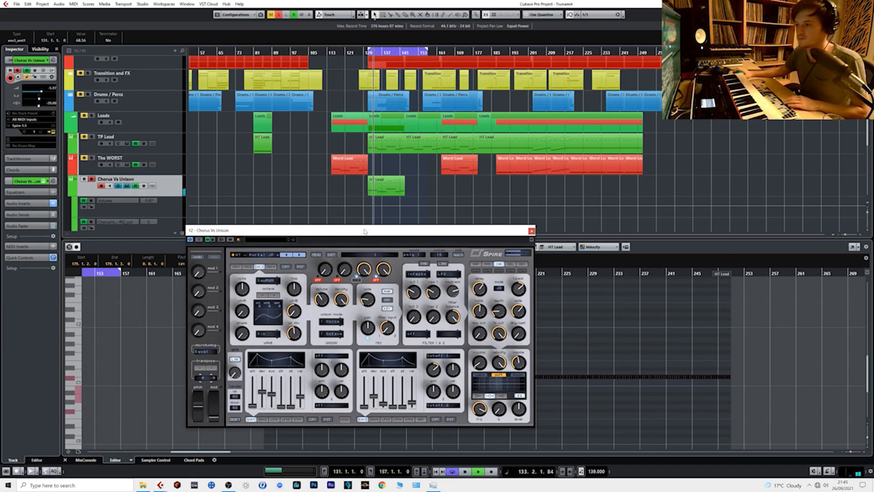
key("space")
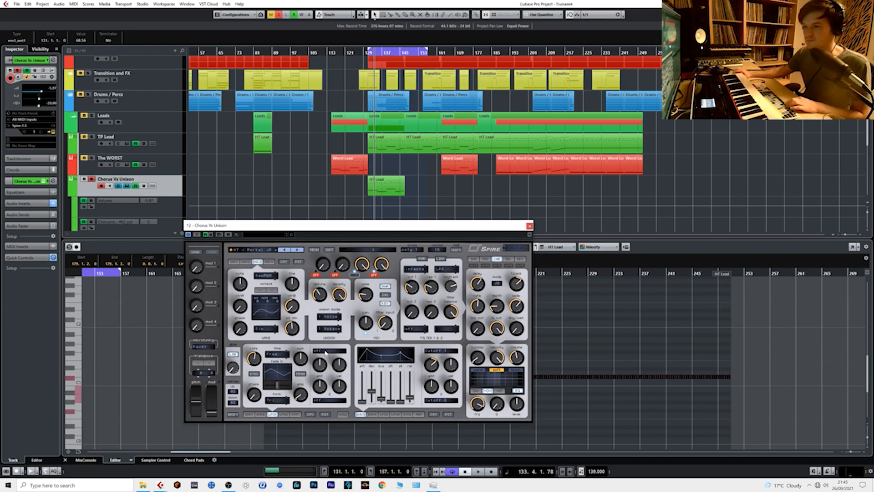
- Route Spire's LFO 1 to All Osc Pitch, and adjust its modulation amount and rate while the Chorus Vs Unison track plays
left_click(325, 351)
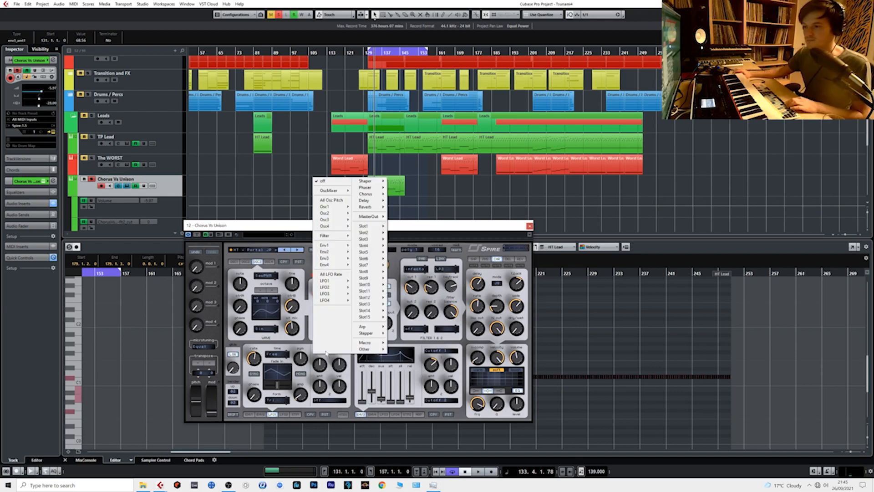
left_click(340, 202)
key("space")
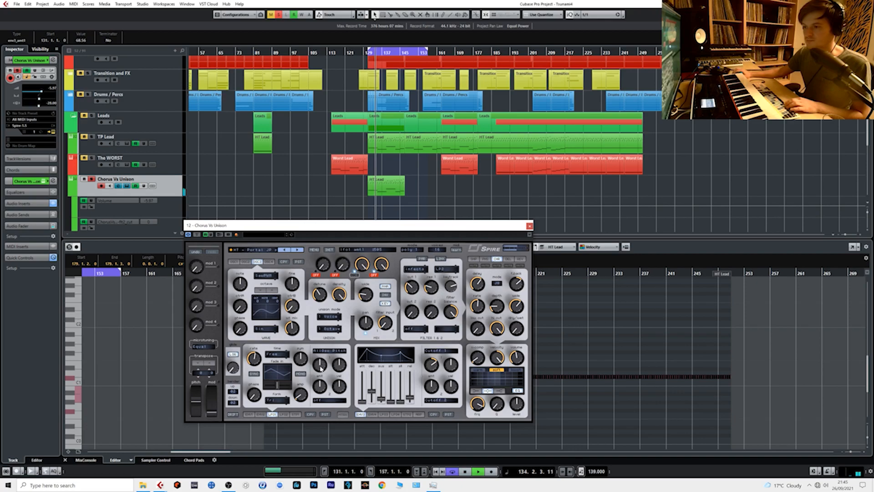
left_click_drag(321, 367, 318, 356)
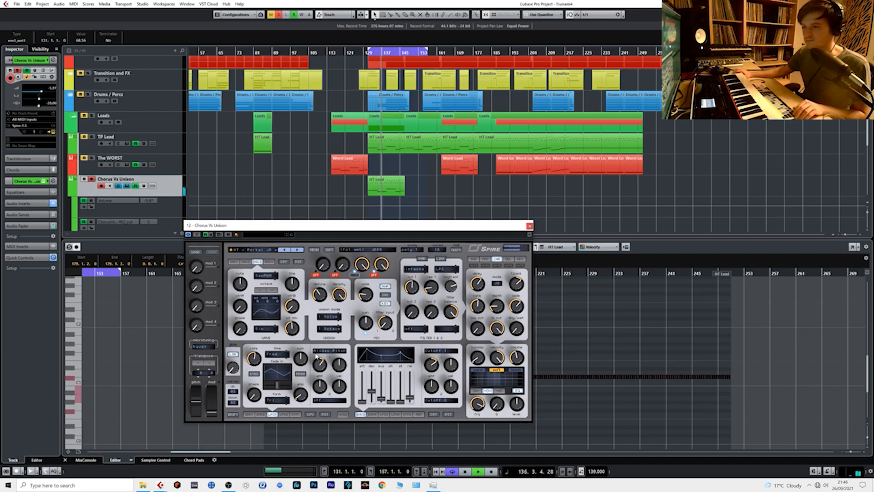
left_click_drag(253, 355, 254, 334)
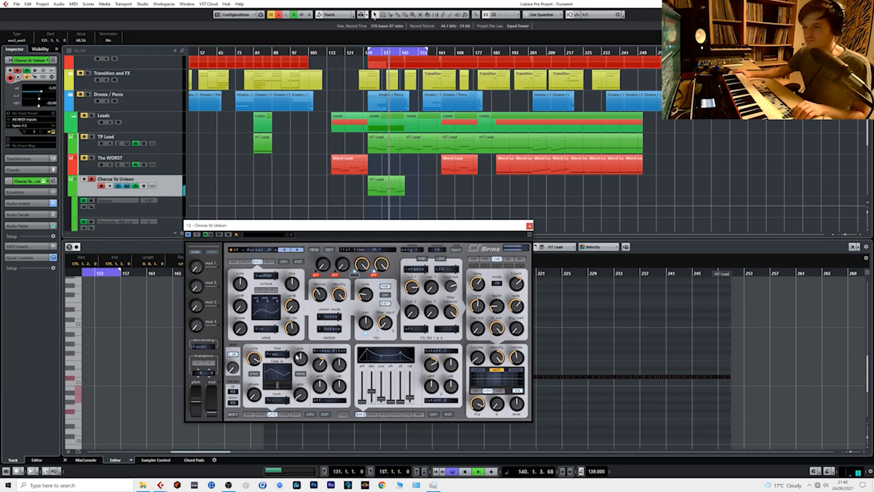
left_click_drag(320, 364, 320, 359)
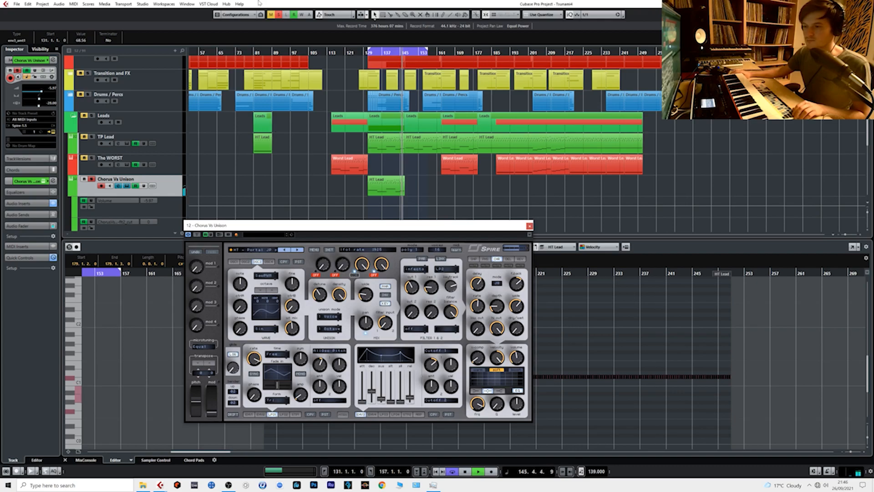
key("space")
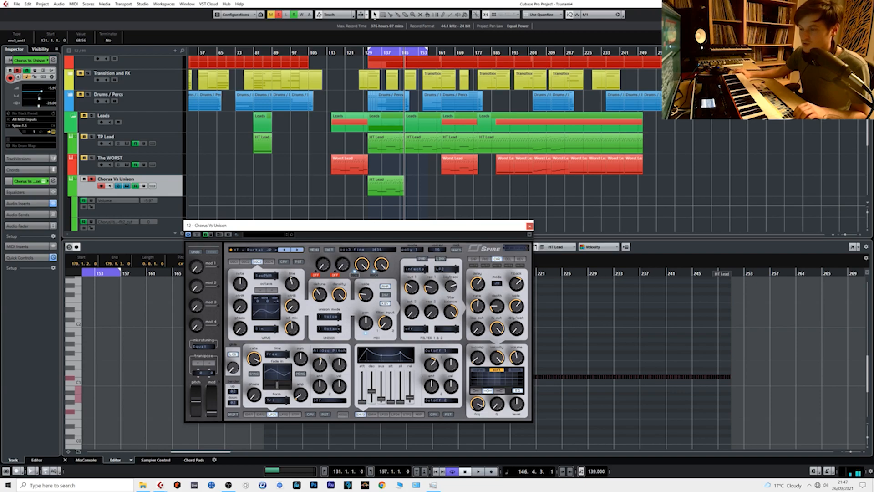
- Adjust the fine tuning of oscillators 3 and 4 in Spire, and return to oscillator 3's settings
left_click_drag(292, 283, 293, 288)
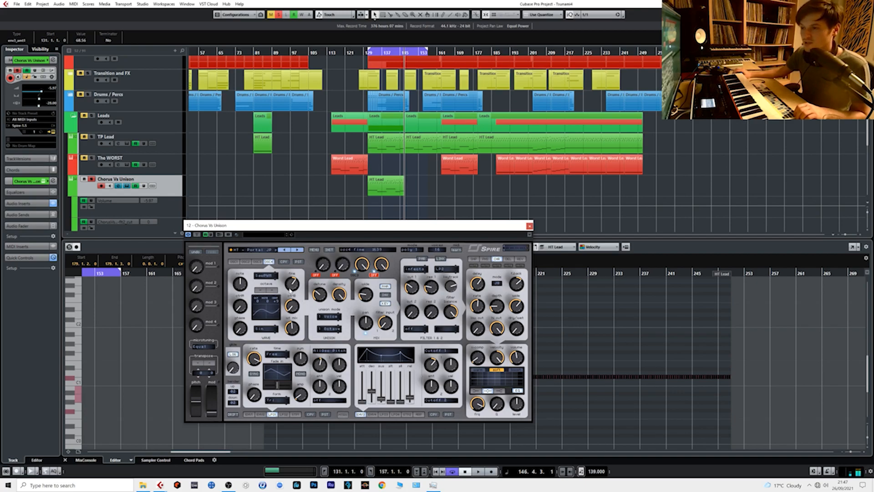
left_click_drag(291, 286, 293, 290)
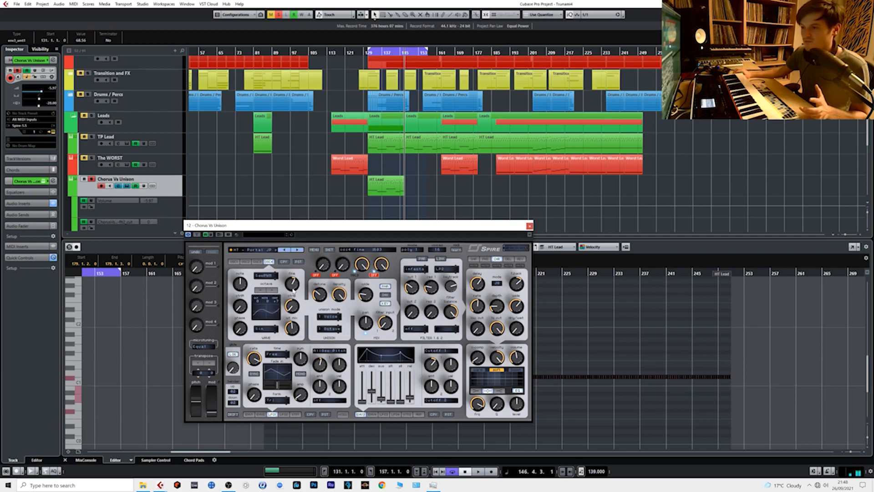
left_click(258, 262)
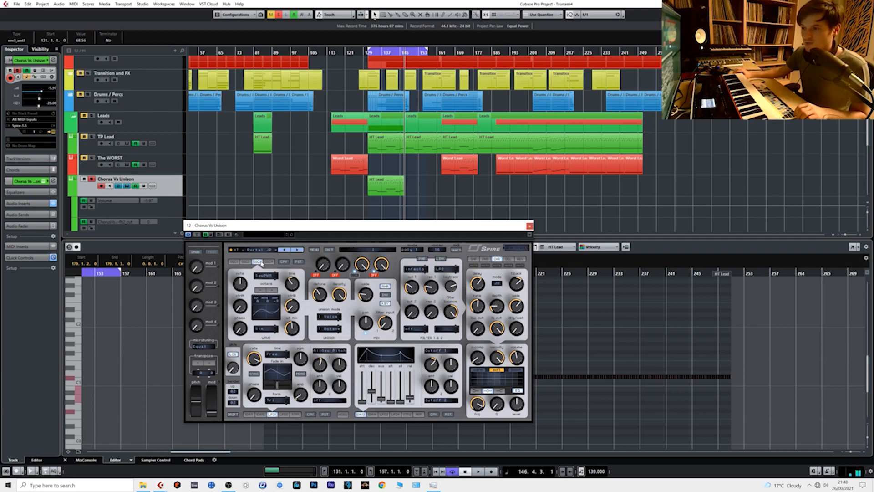
- Unmute oscillator 4 during playback and replay parts of the loop to hear the detuned pair
key("space")
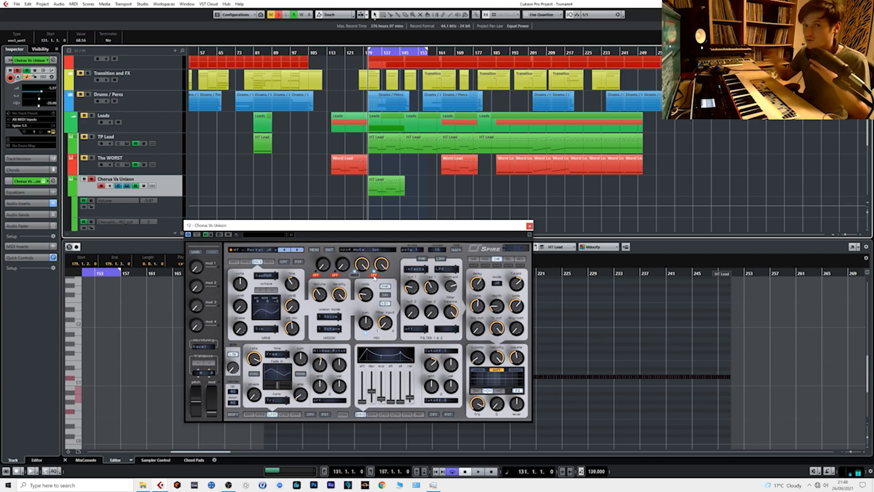
key("space")
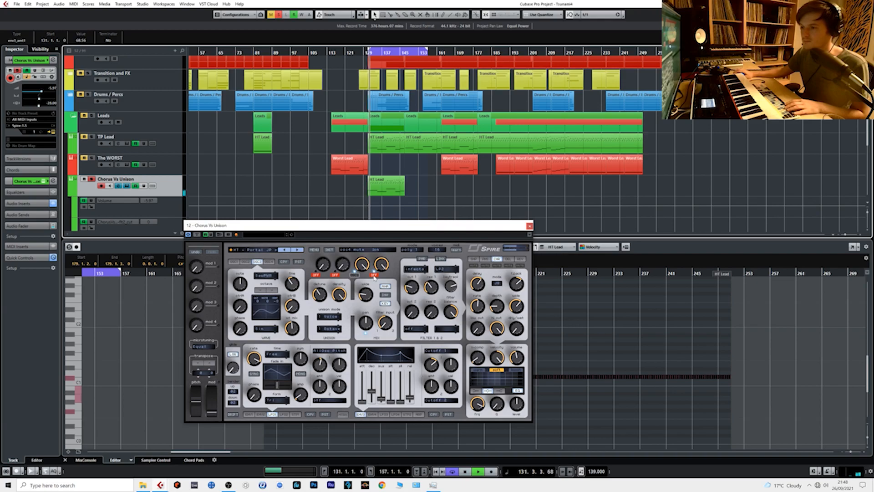
left_click(374, 276)
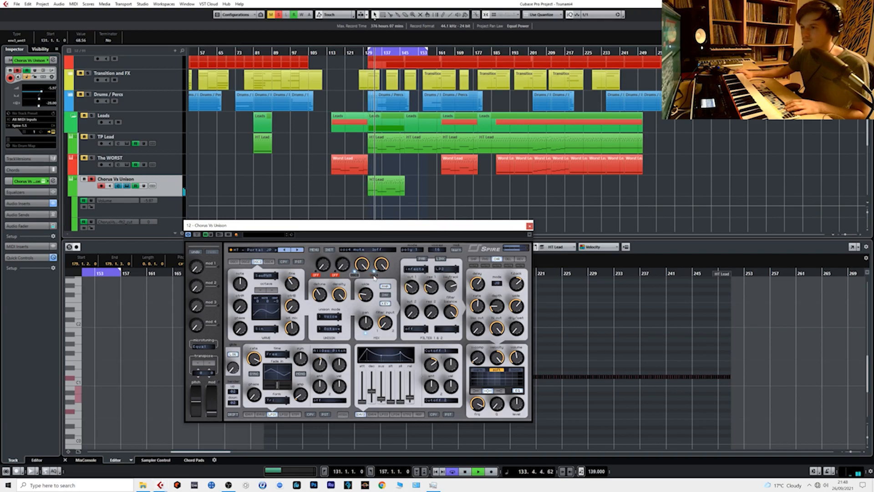
left_click(387, 52)
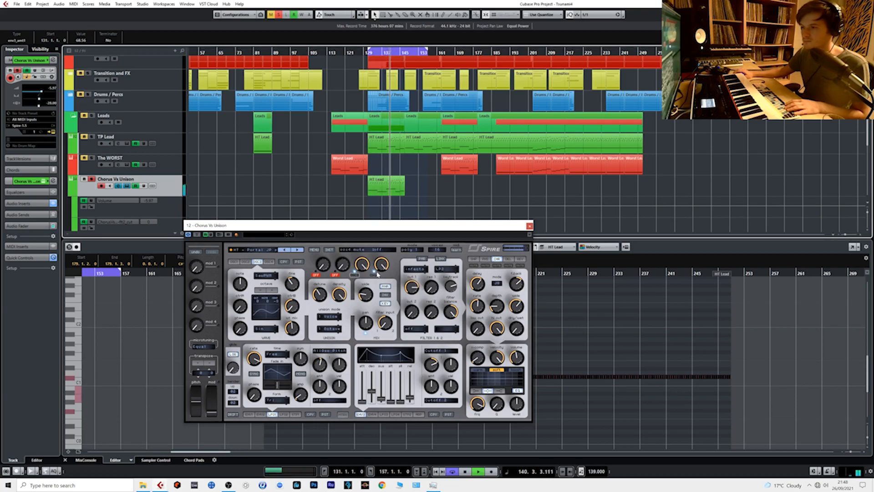
left_click(378, 53)
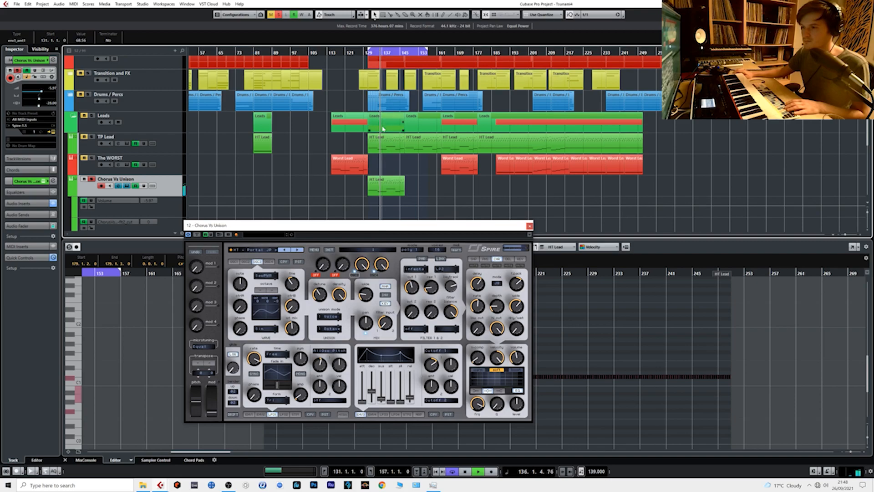
key("space")
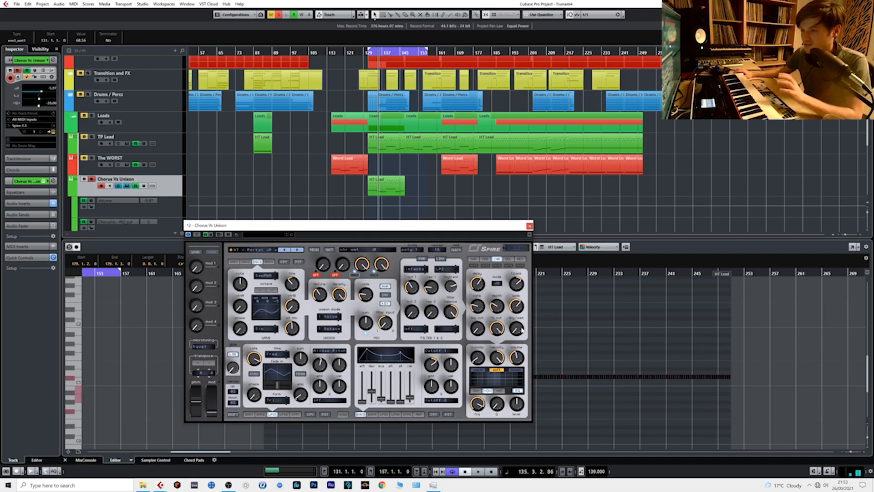
- Raise the wet level of Spire's chorus and adjust its rate and delay while the Chorus Vs Unison track plays
key("space")
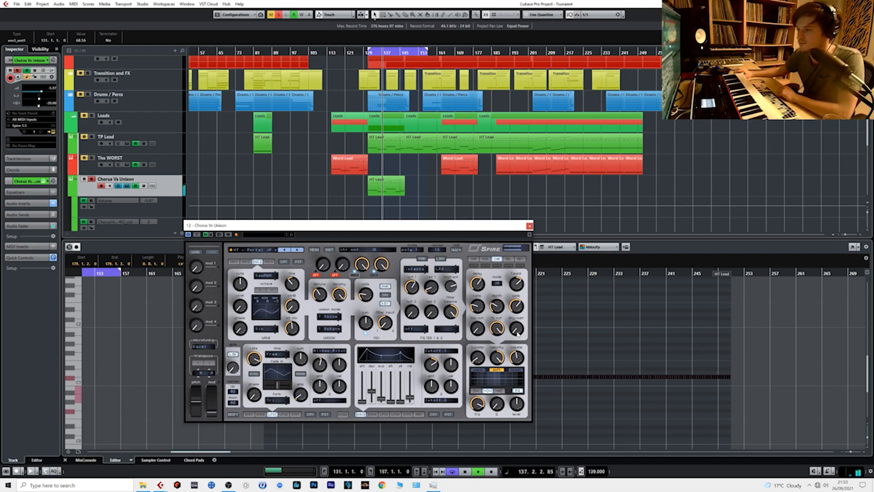
left_click_drag(519, 333, 519, 328)
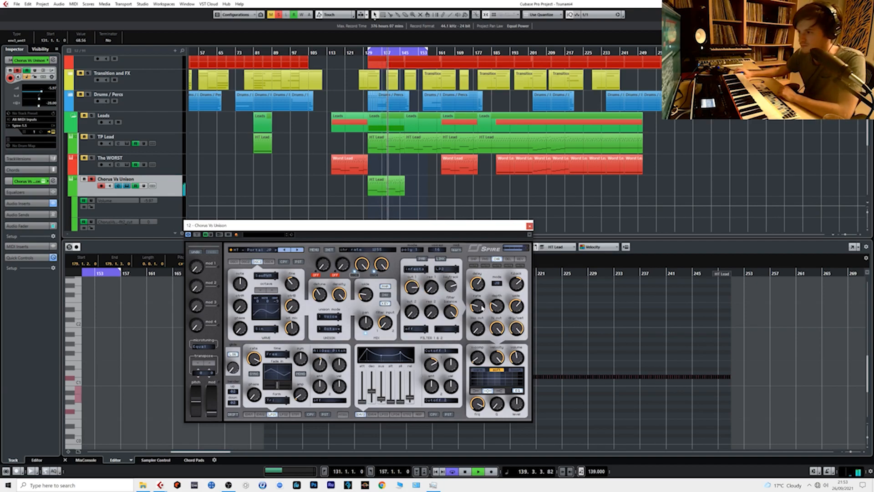
left_click_drag(480, 310, 478, 288)
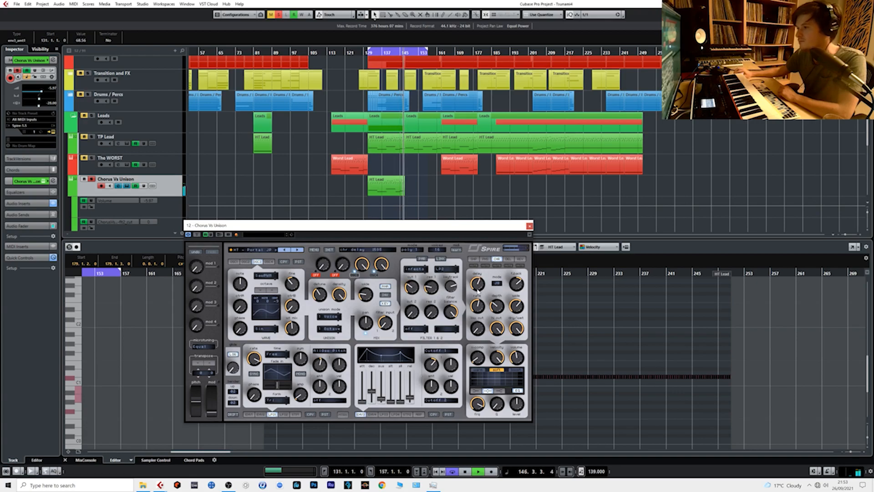
left_click(370, 53)
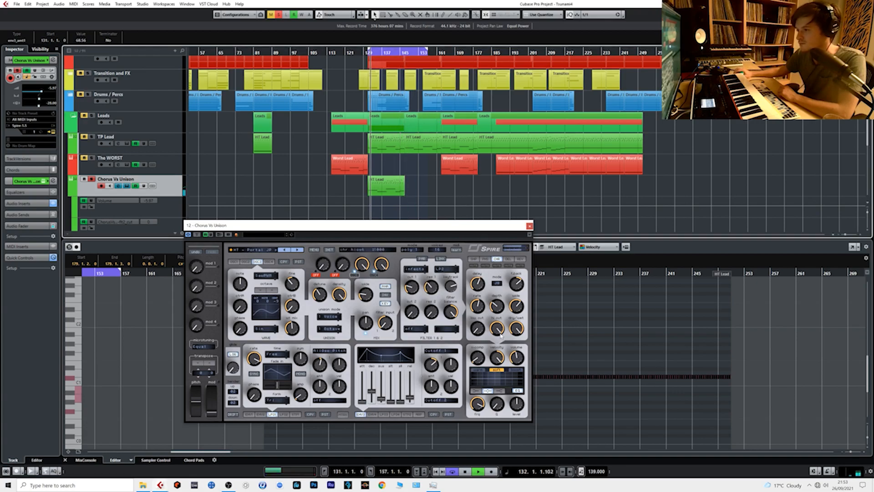
left_click_drag(478, 281, 479, 285)
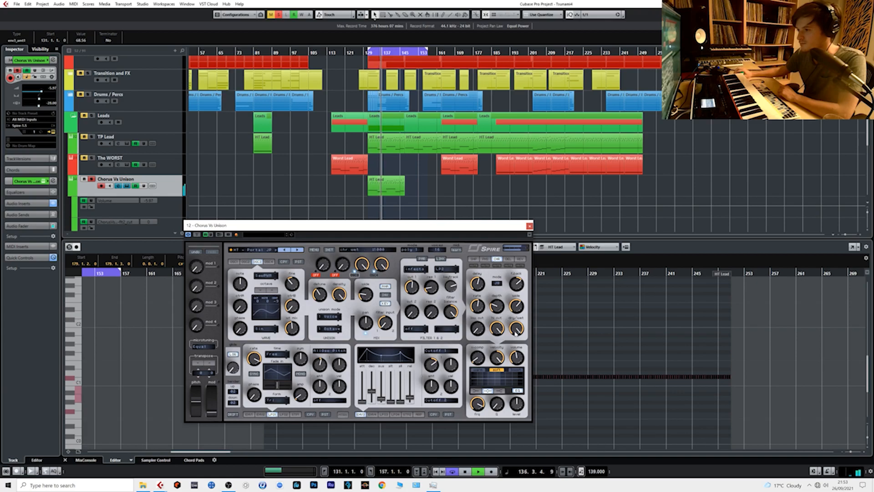
- Sweep the chorus wet level to compare the lead with and without the effect, and stop playback
left_click_drag(518, 331, 518, 346)
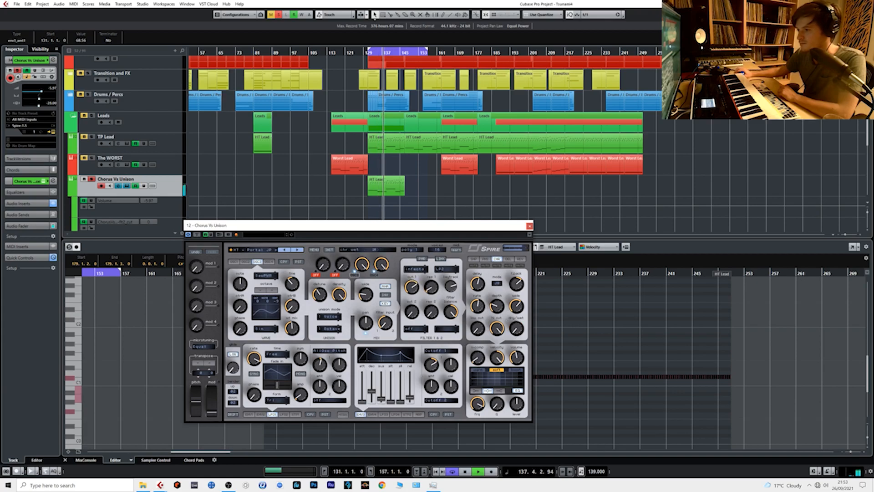
left_click_drag(518, 346, 537, 253)
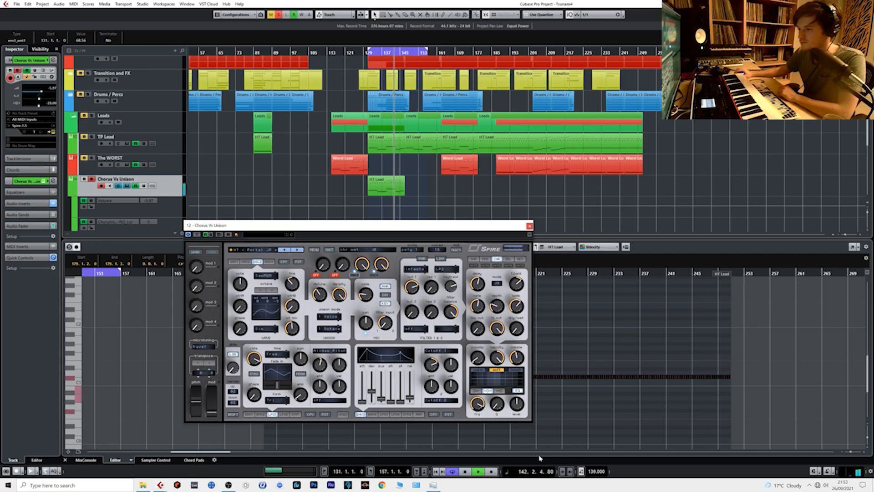
left_click_drag(539, 450, 533, 294)
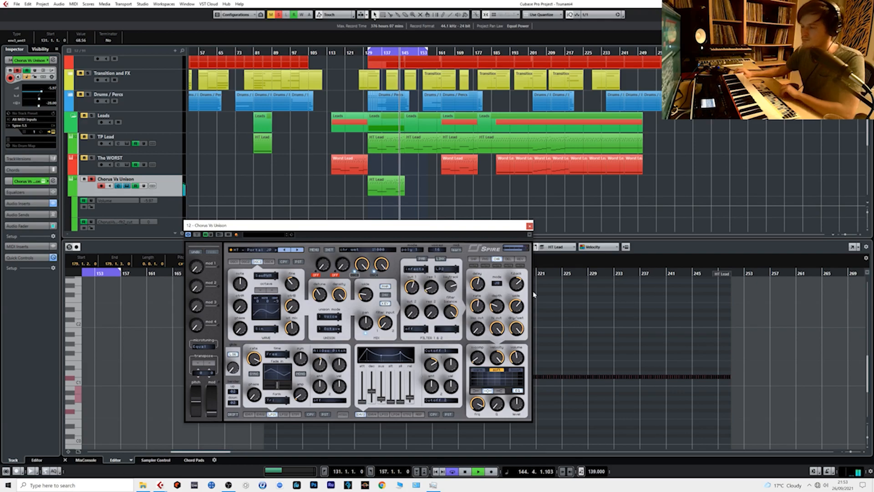
key("space")
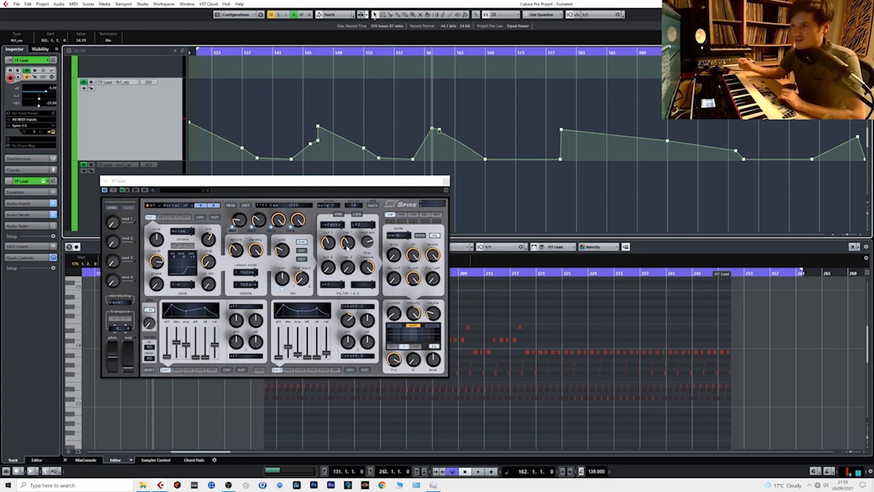
- Audition the TP Lead around bar 163 and lower the filter 1 resonance automation point there to 0
key("space")
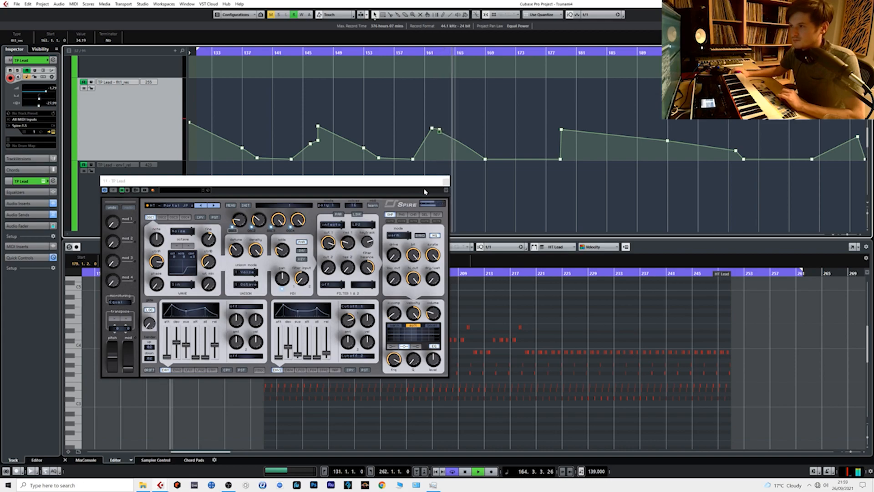
key("space")
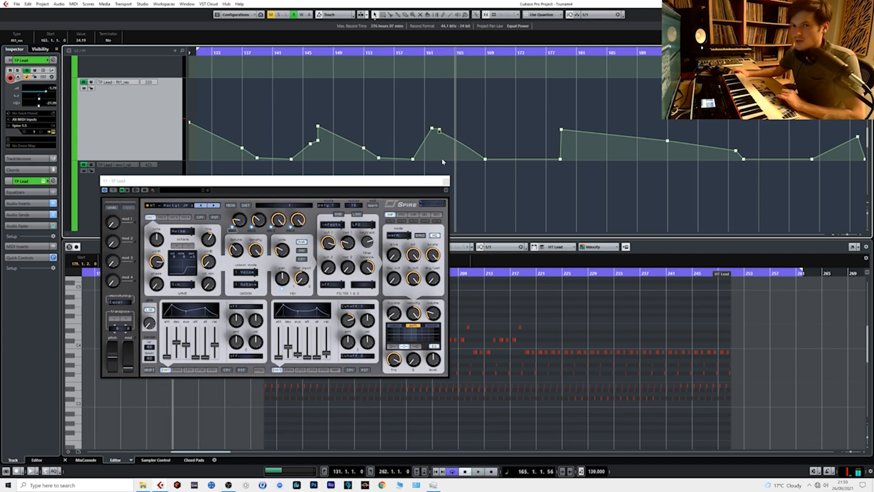
left_click(436, 52)
left_click_drag(441, 136, 441, 170)
- Play the abrupt resonance drop, move its zero-value automation point to bar 168 for a gradual fall, and stop playback
key("space")
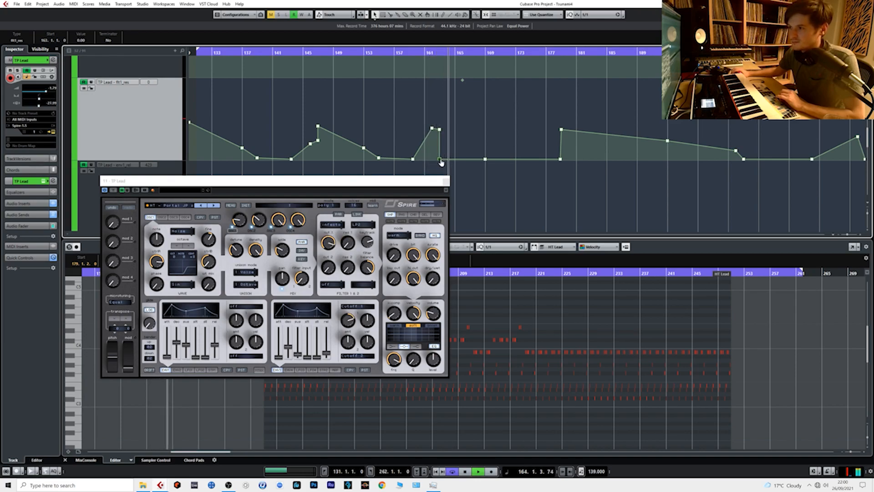
left_click_drag(441, 162, 483, 171)
key("space")
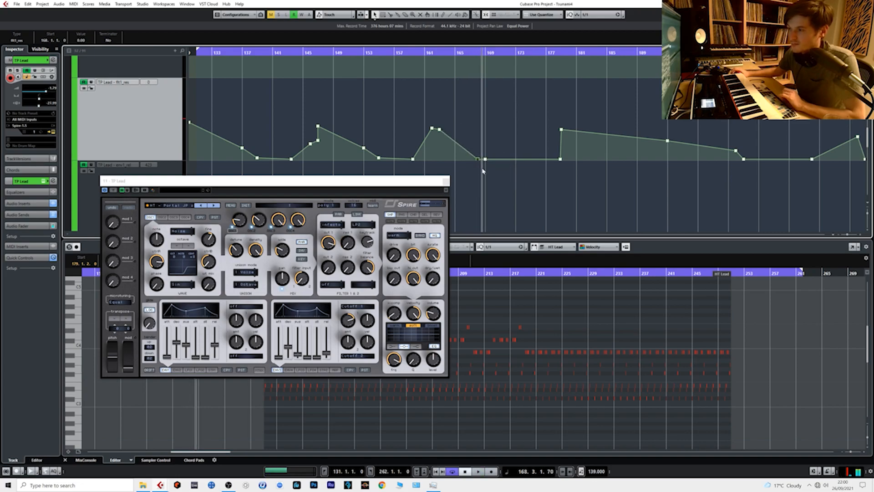